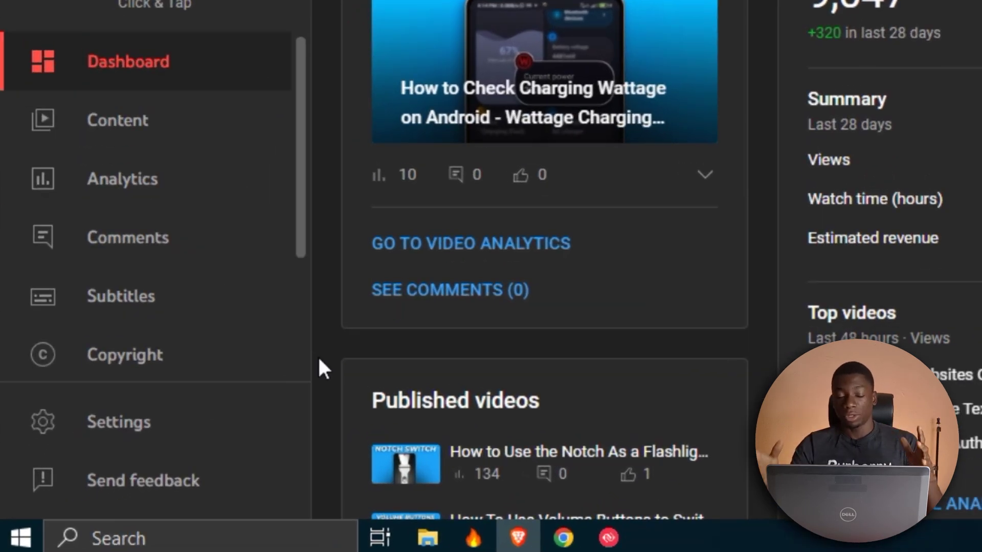
Step: Show Upload defaults in Settings and review the default description's disclaimer, contact and support links
click(108, 439)
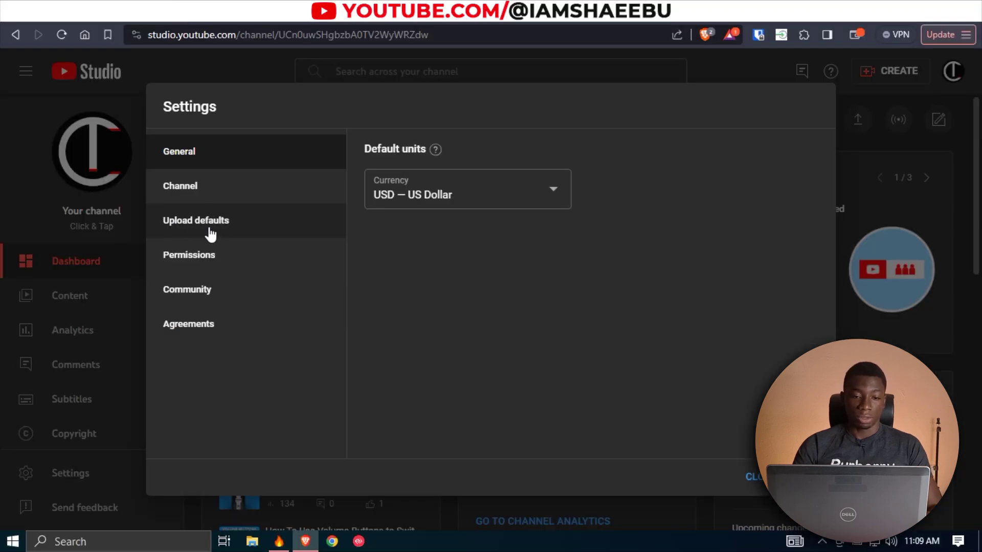
click(210, 234)
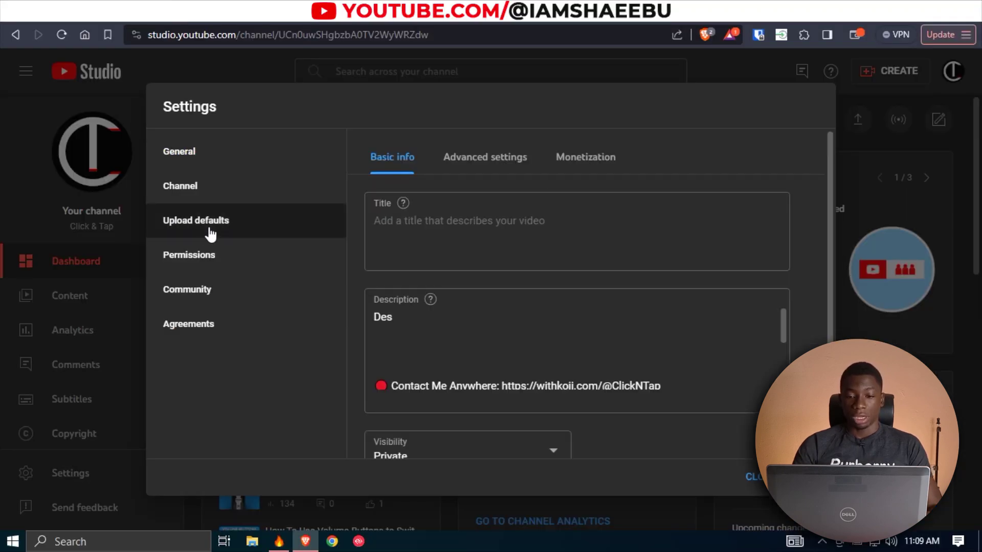
click(523, 339)
scroll(489, 330, down, 5)
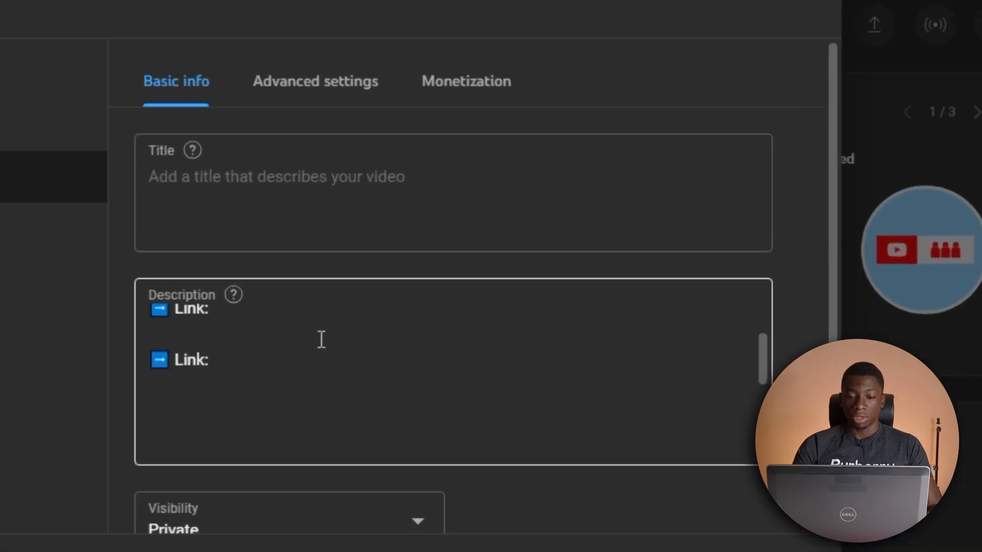
scroll(321, 339, down, 10)
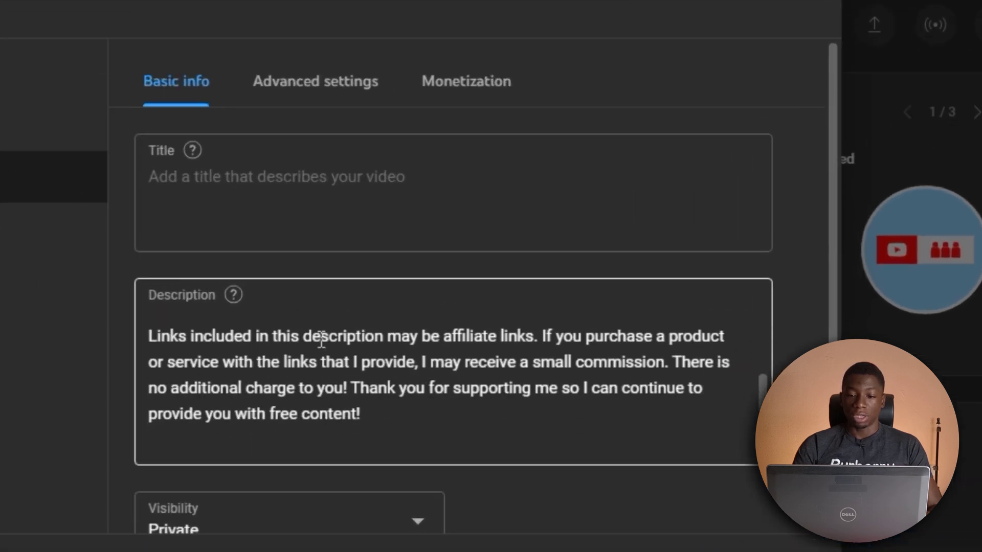
scroll(321, 339, up, 15)
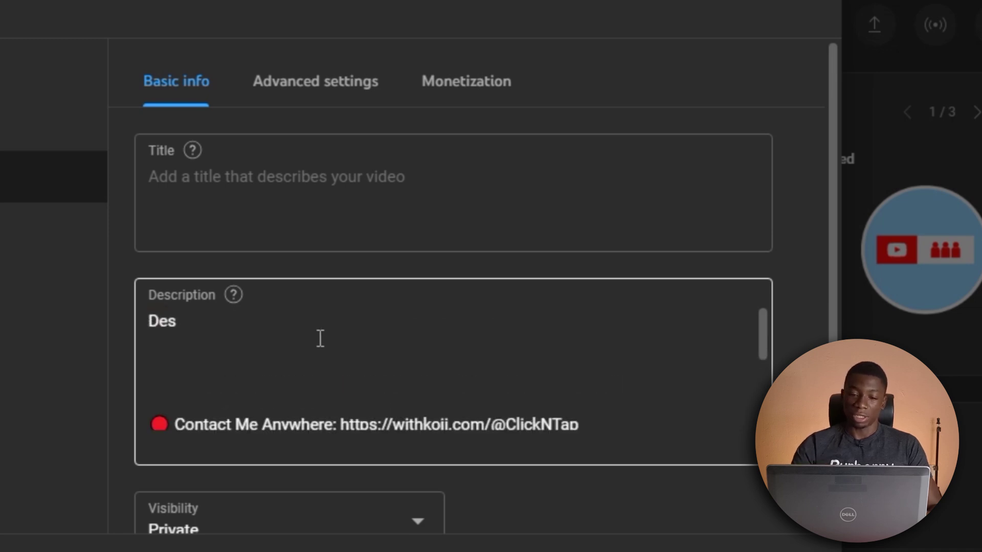
scroll(321, 339, down, 2)
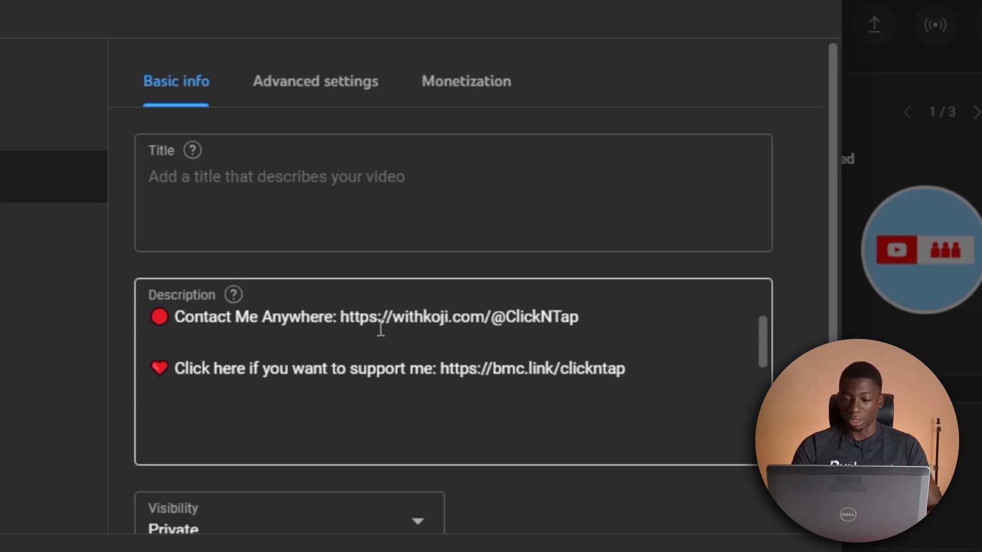
key(Return)
key(Return)
key(Return)
key(Return)
key(Up)
key(Up)
key(Up)
key(Up)
text(Des)
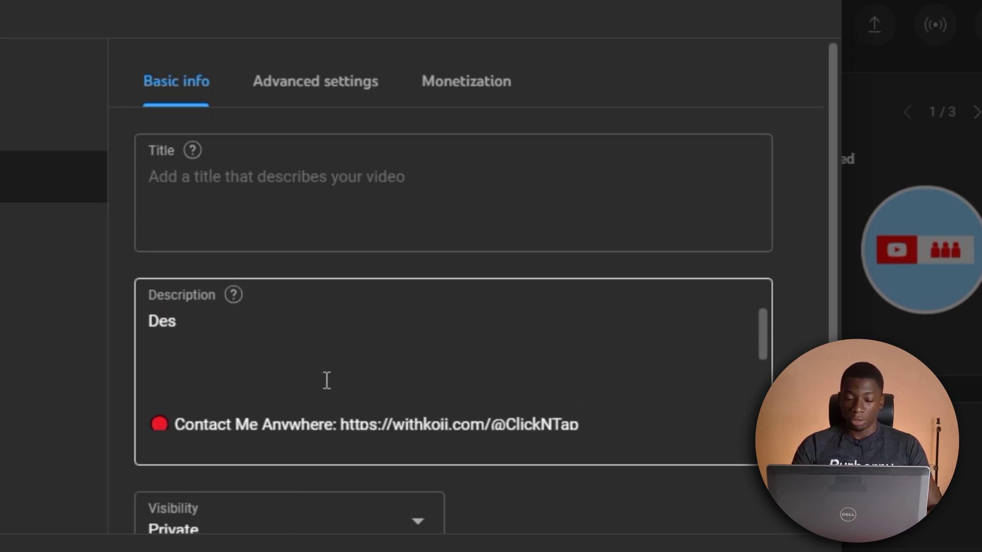
drag(181, 322, 131, 328)
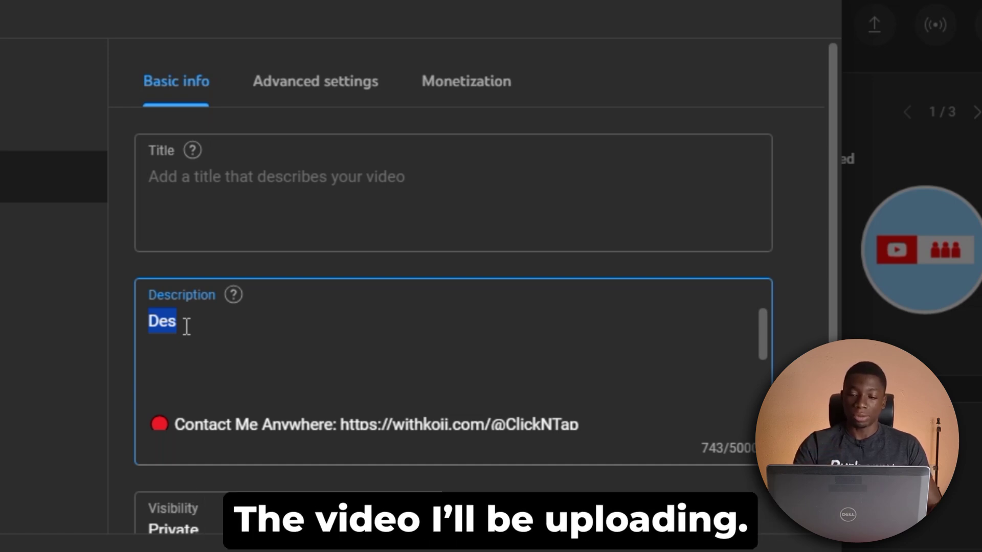
scroll(420, 366, down, 5)
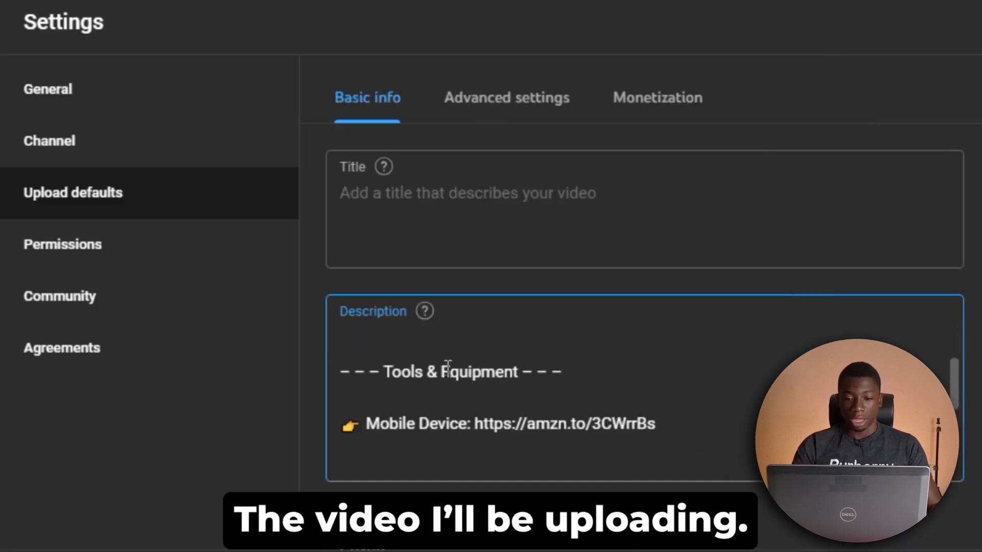
scroll(409, 425, down, 2)
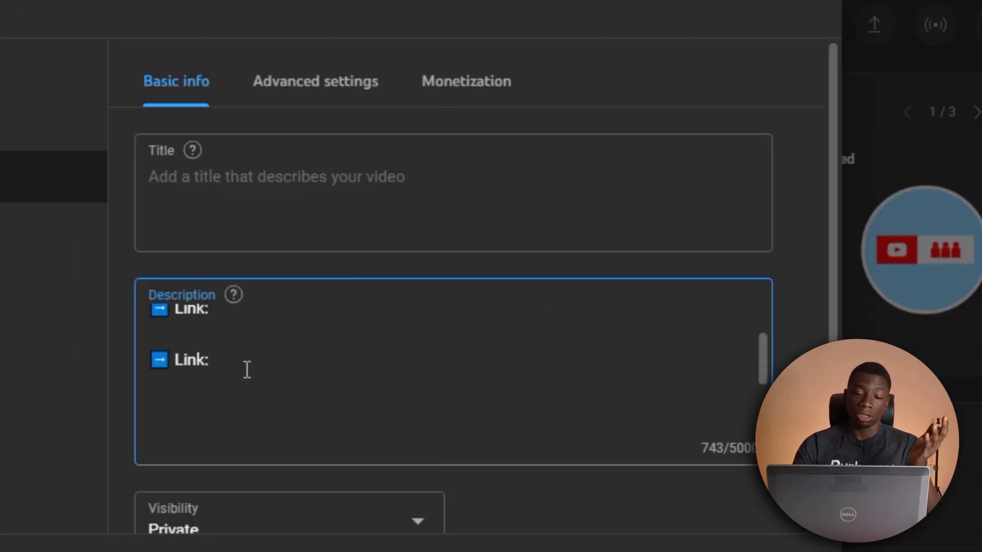
scroll(247, 370, down, 2)
scroll(246, 372, up, 3)
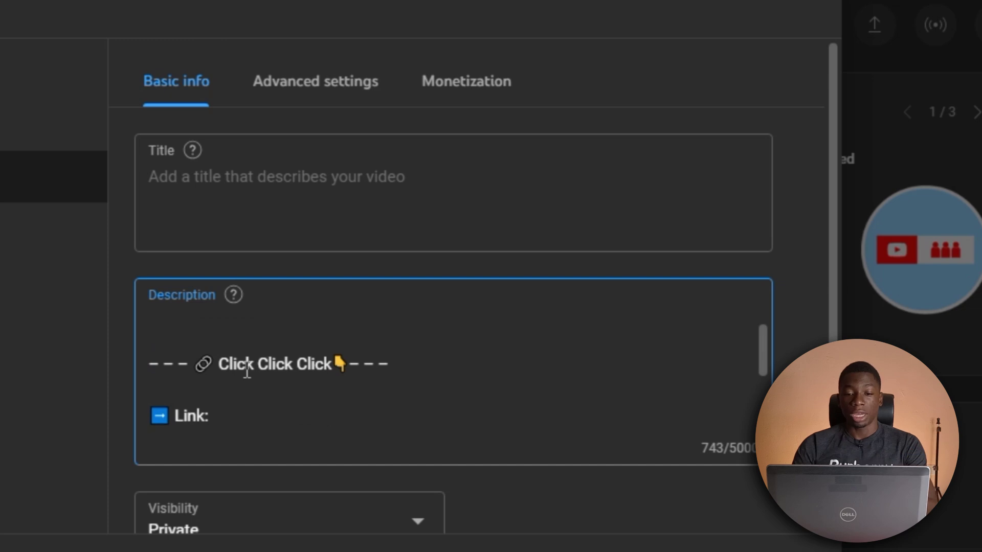
scroll(247, 372, down, 2)
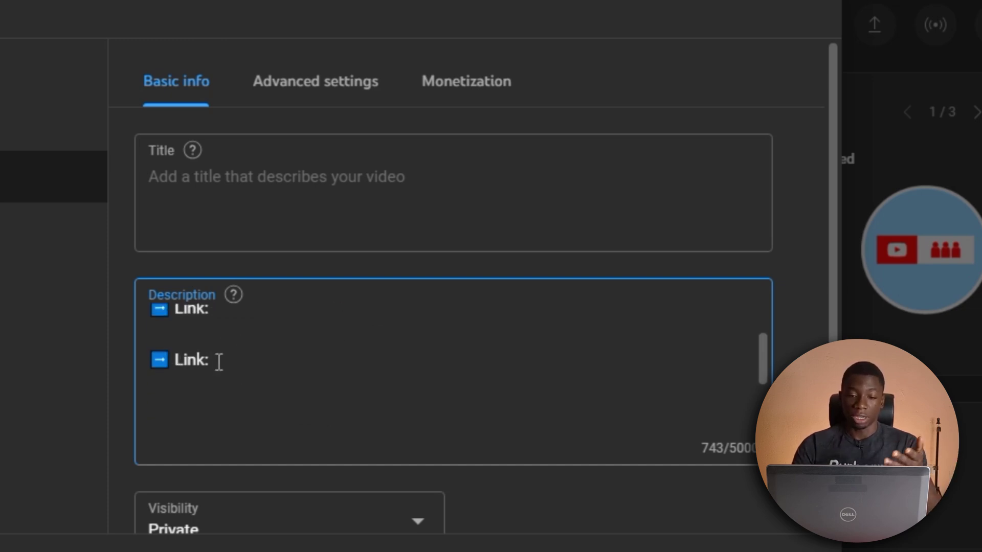
scroll(219, 363, up, 1)
scroll(219, 364, down, 1)
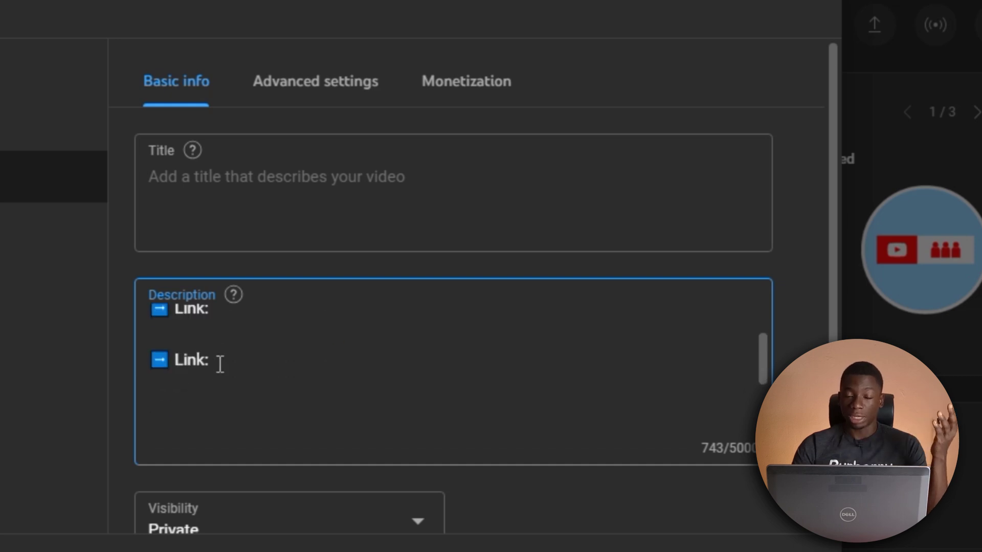
drag(171, 361, 220, 364)
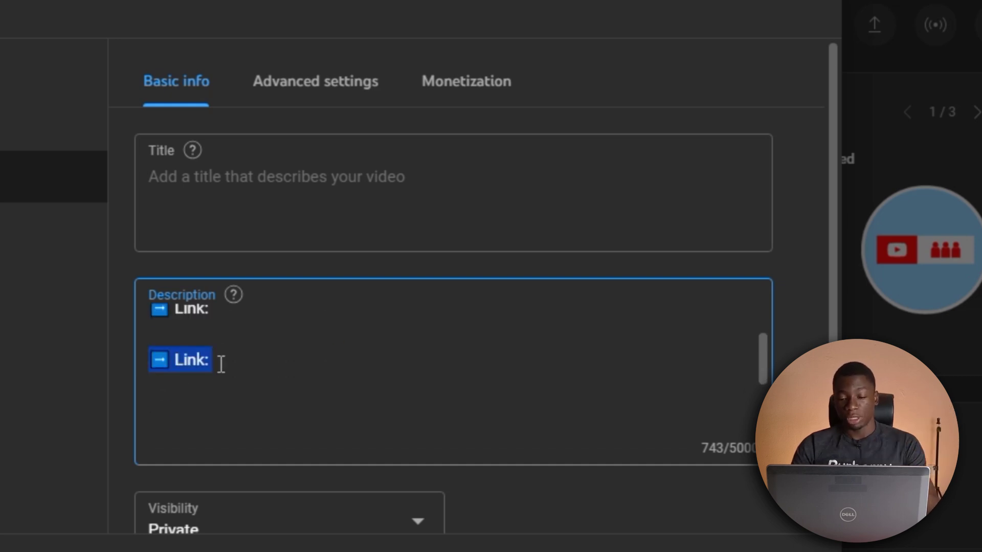
click(333, 386)
scroll(329, 373, down, 3)
scroll(326, 372, up, 2)
scroll(326, 371, down, 2)
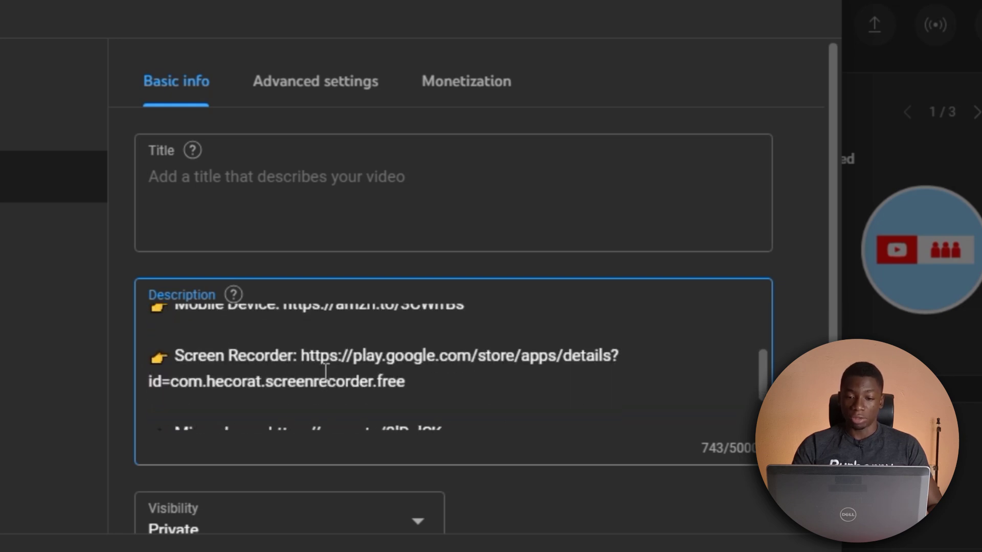
scroll(370, 373, down, 2)
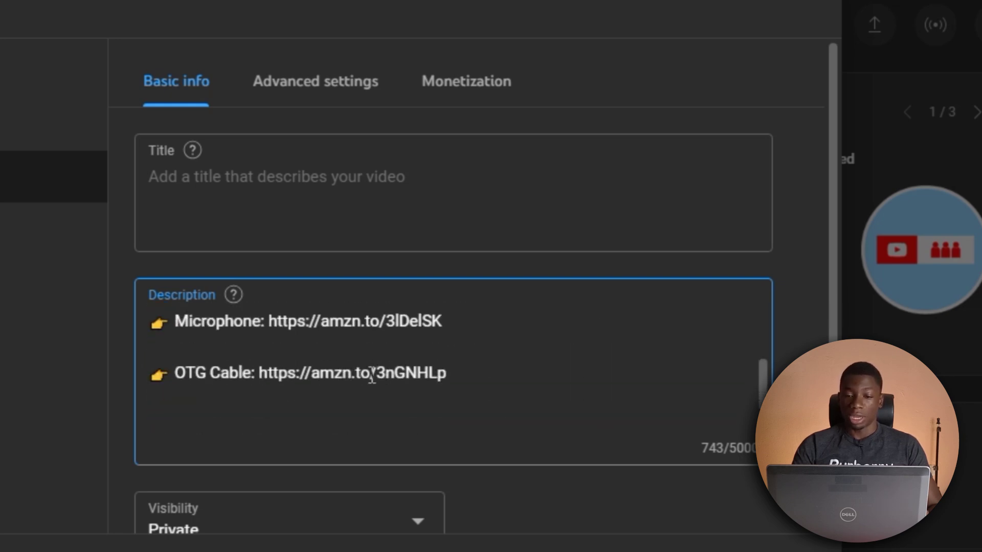
scroll(372, 375, down, 3)
scroll(271, 381, down, 2)
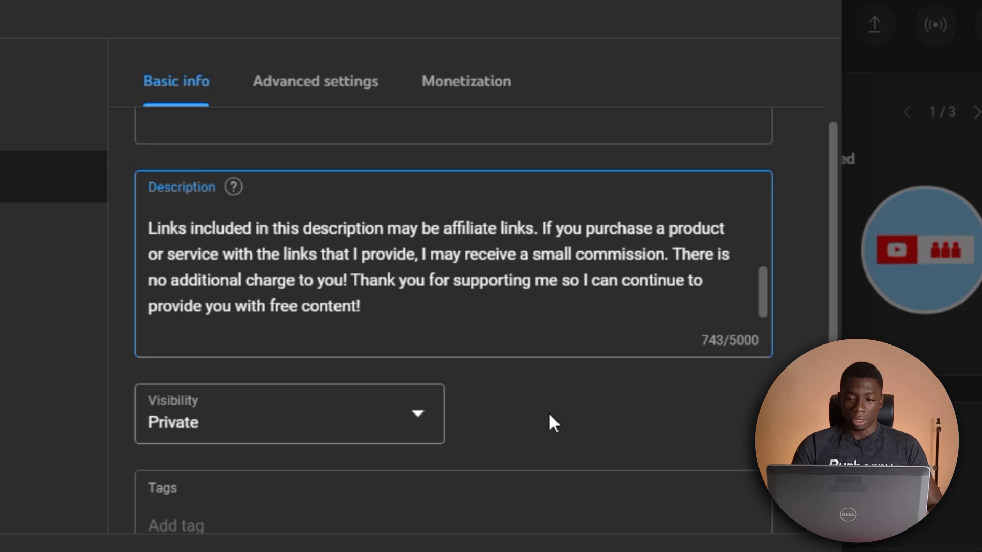
scroll(624, 399, down, 1)
scroll(748, 381, up, 3)
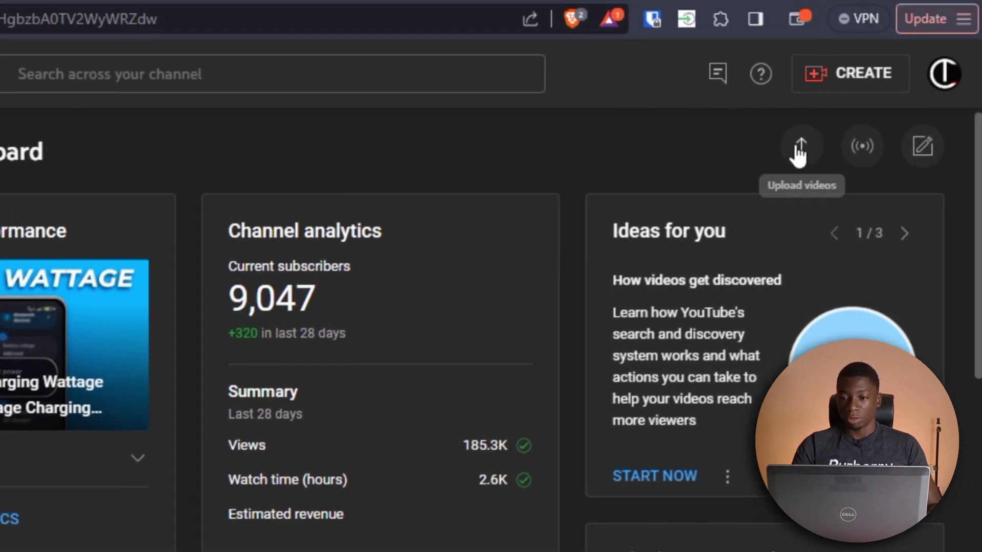
Step: Upload the MP4 'How To Check Charging Wattage of Your Phone' from the computer
click(801, 147)
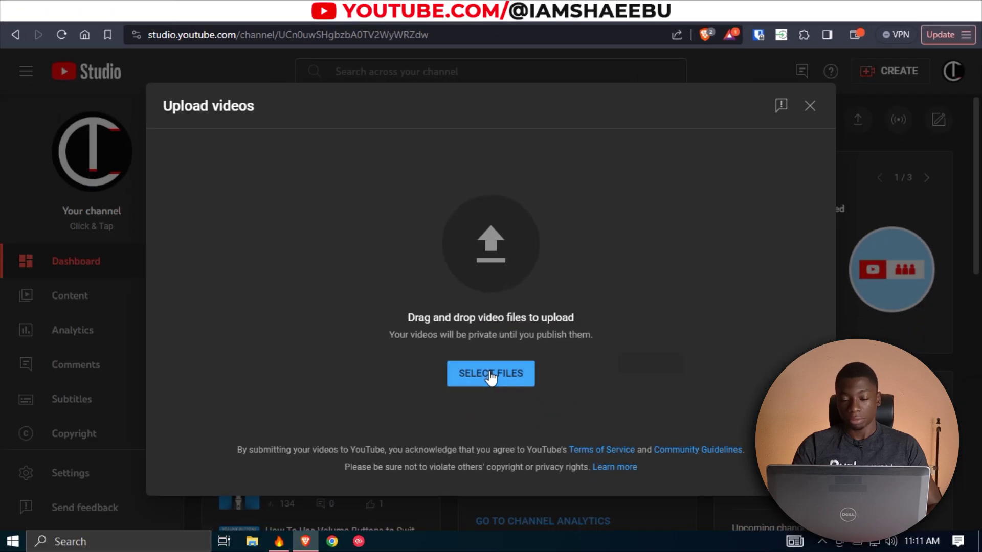
click(443, 407)
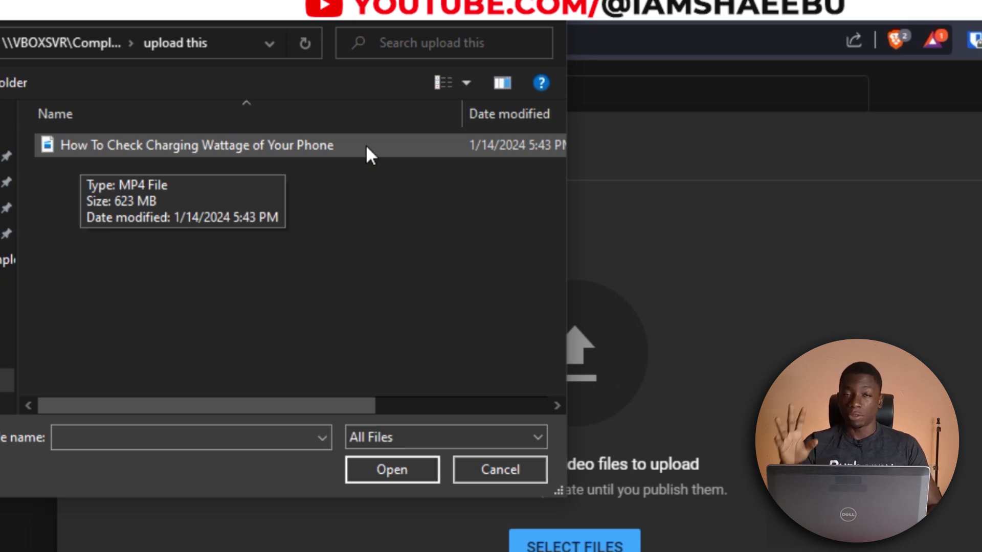
click(316, 145)
click(395, 472)
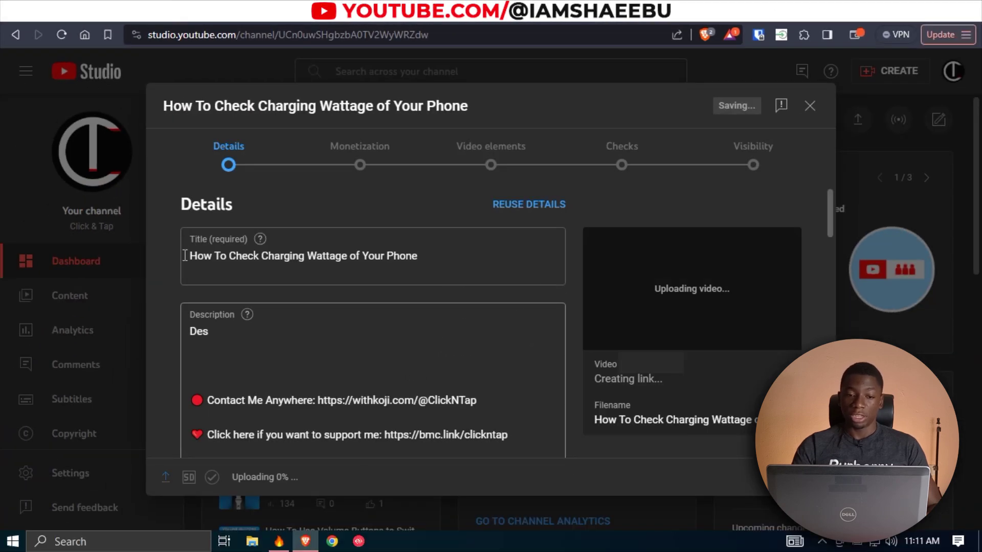
Step: Check the 43-character title 'How To Check Charging Wattage of Your Phone' while the draft saves as private
click(188, 257)
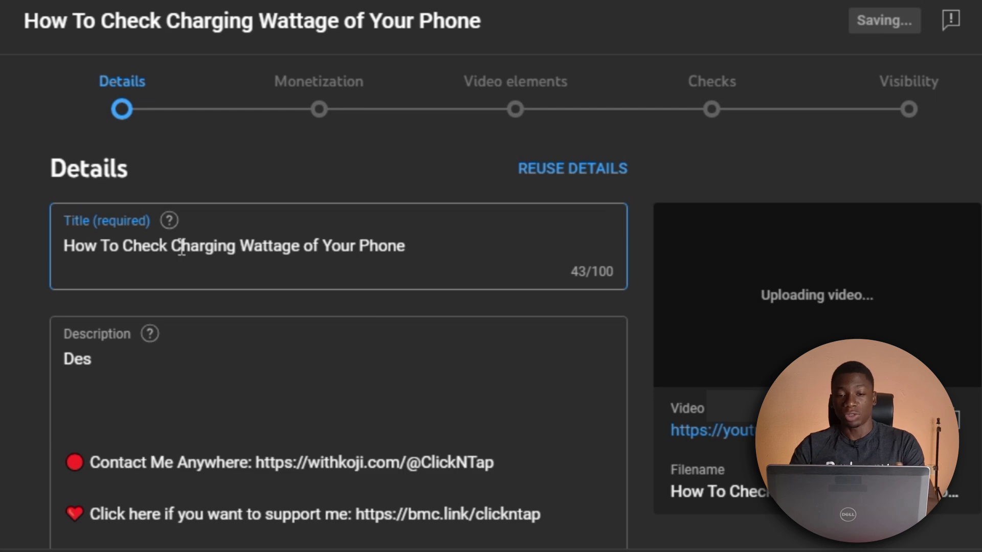
drag(418, 244, 231, 247)
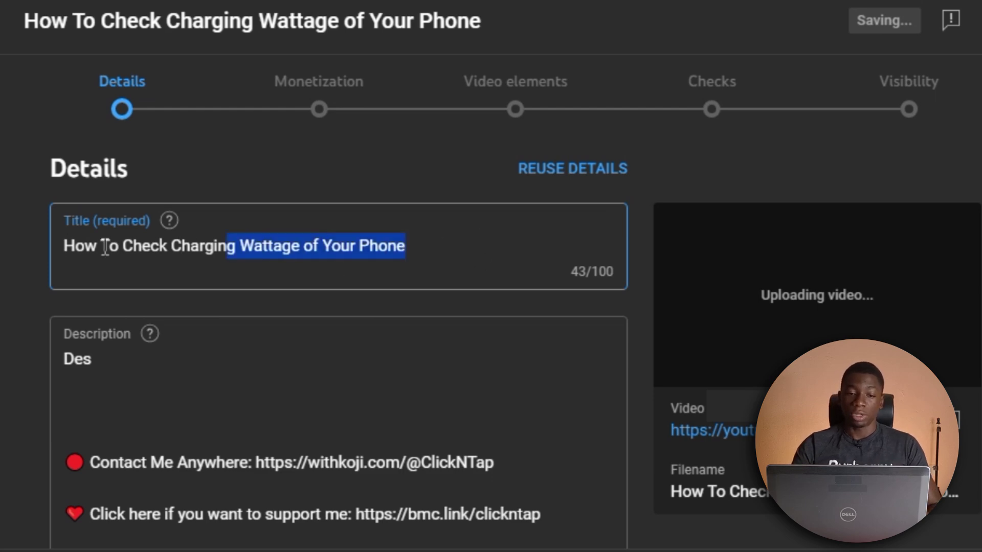
drag(104, 246, 389, 247)
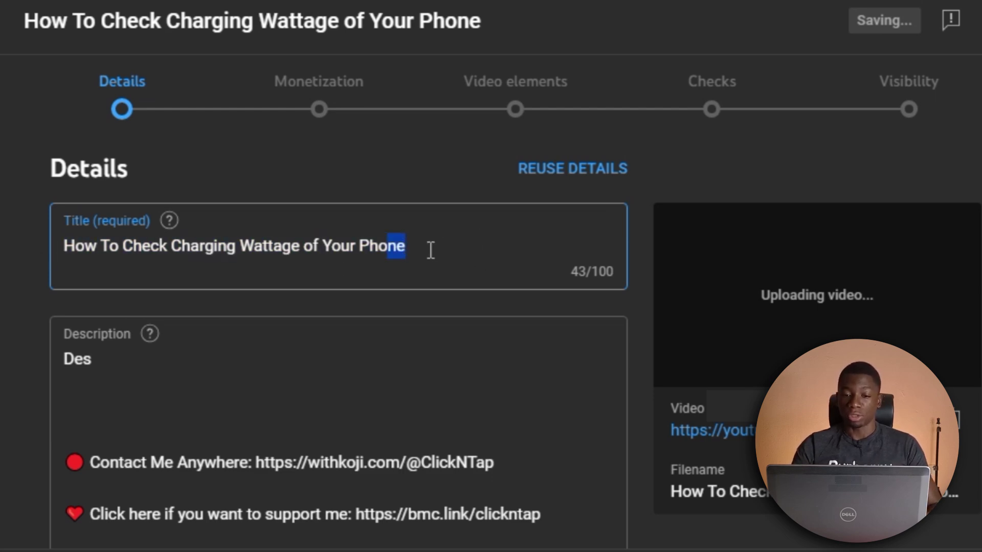
click(431, 250)
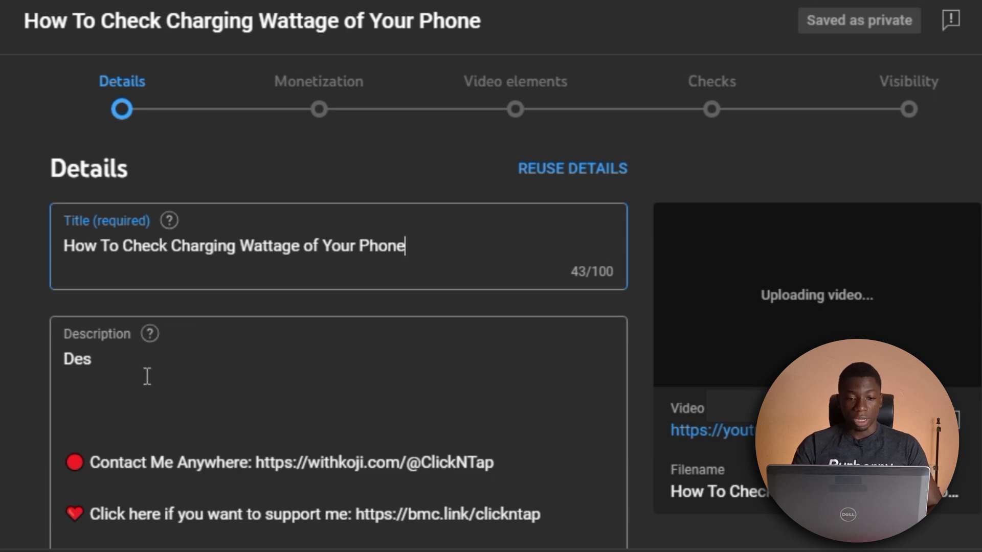
Step: Keep the 743-character prefilled description and leave the audience at 'No, it's not made for kids'
click(104, 362)
double_click(61, 367)
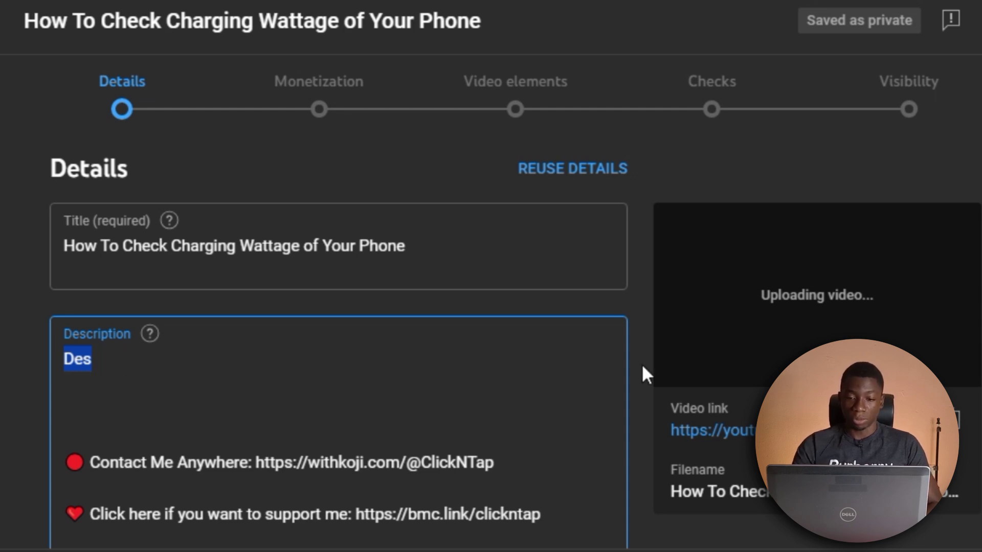
scroll(642, 364, down, 6)
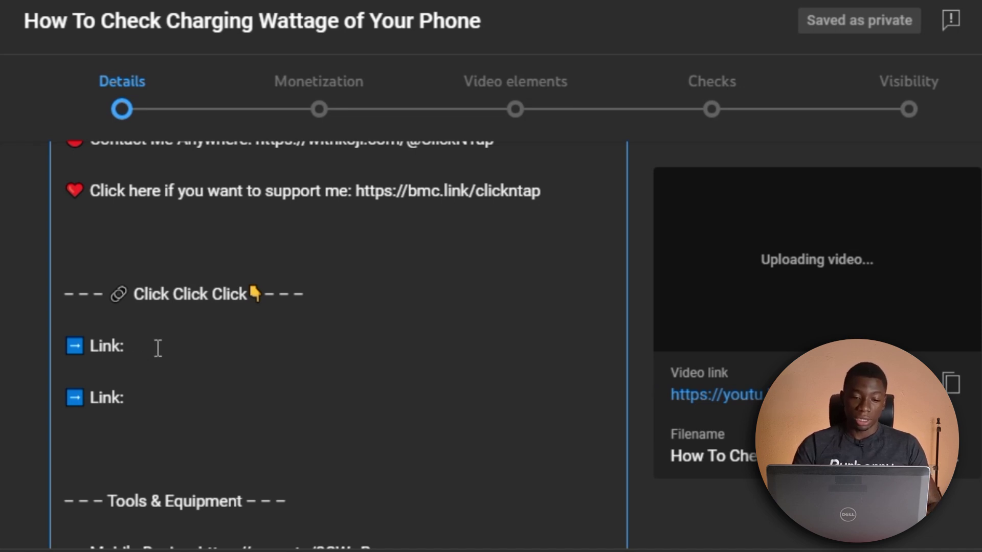
scroll(158, 348, down, 4)
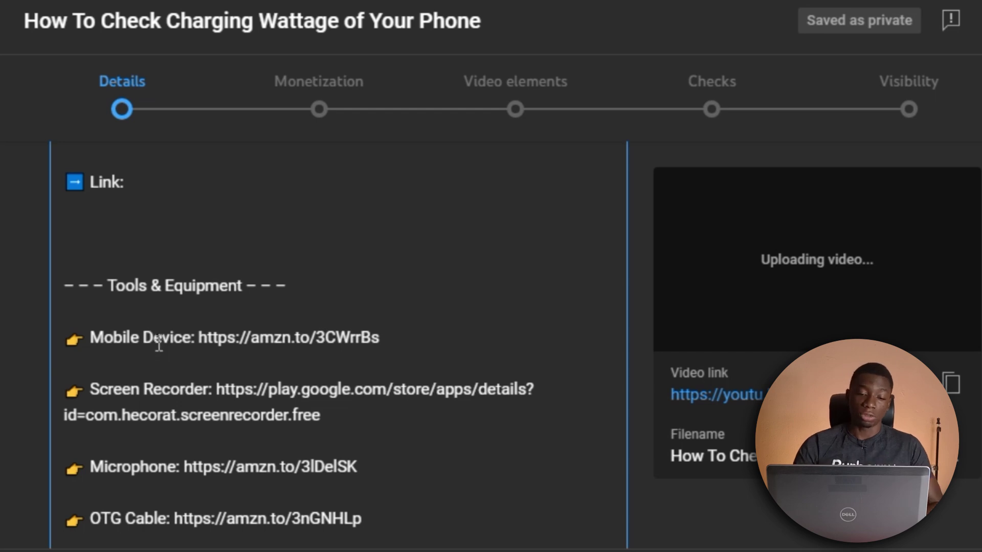
scroll(161, 335, down, 15)
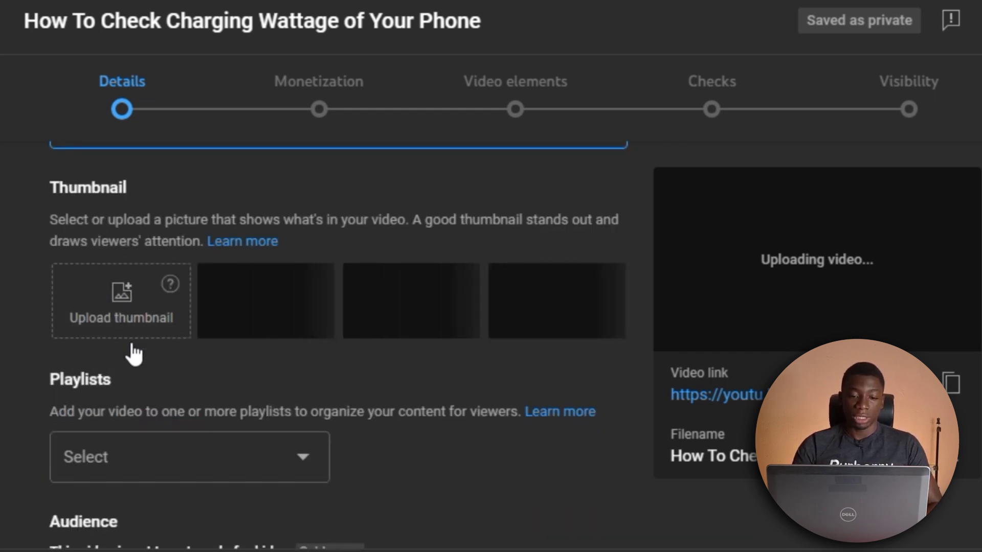
scroll(478, 464, down, 4)
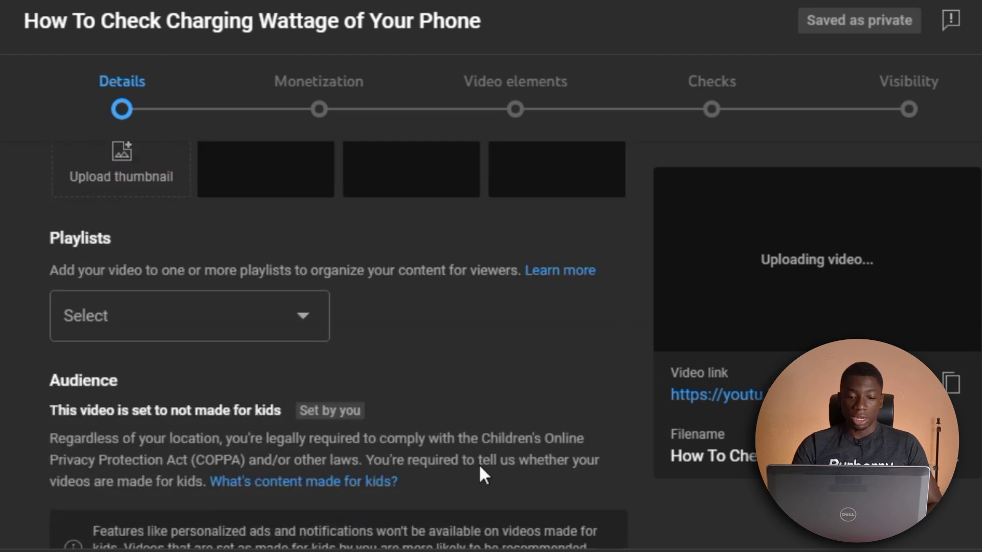
scroll(481, 448, down, 4)
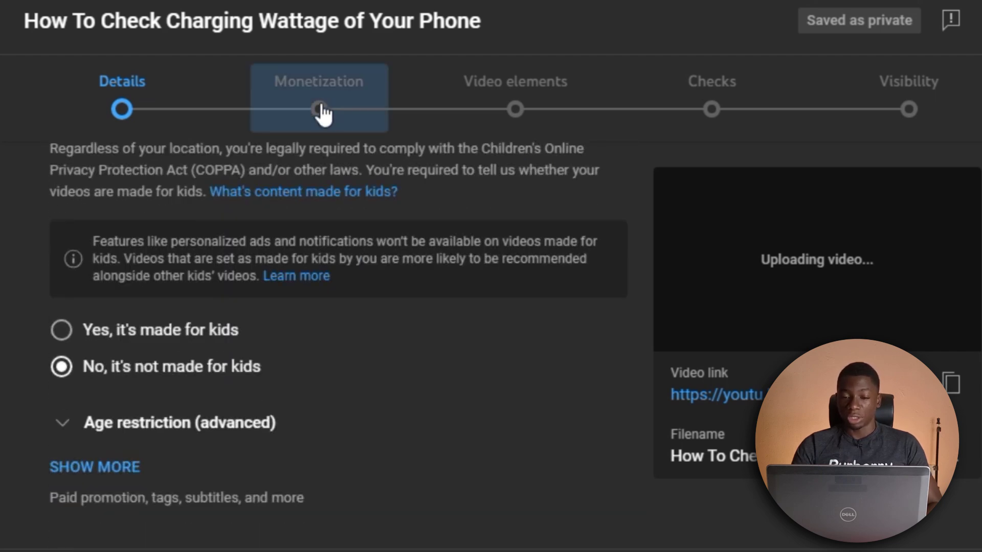
Step: Set monetization to Off for the video
click(319, 109)
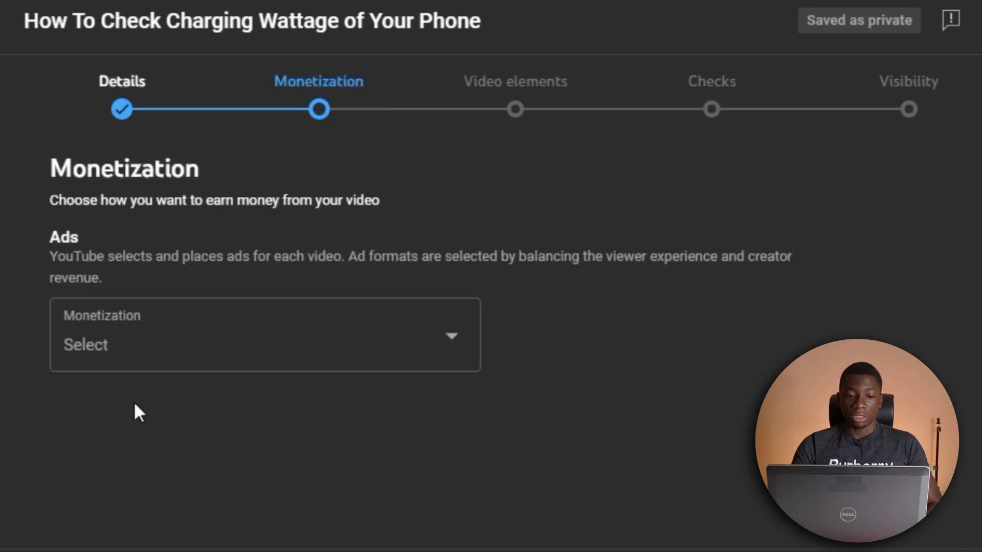
click(176, 350)
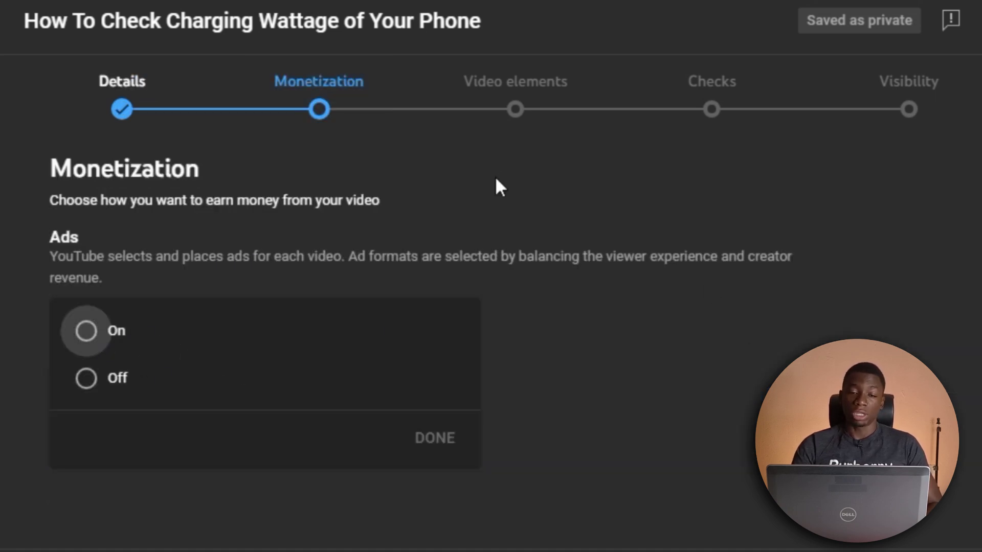
click(521, 114)
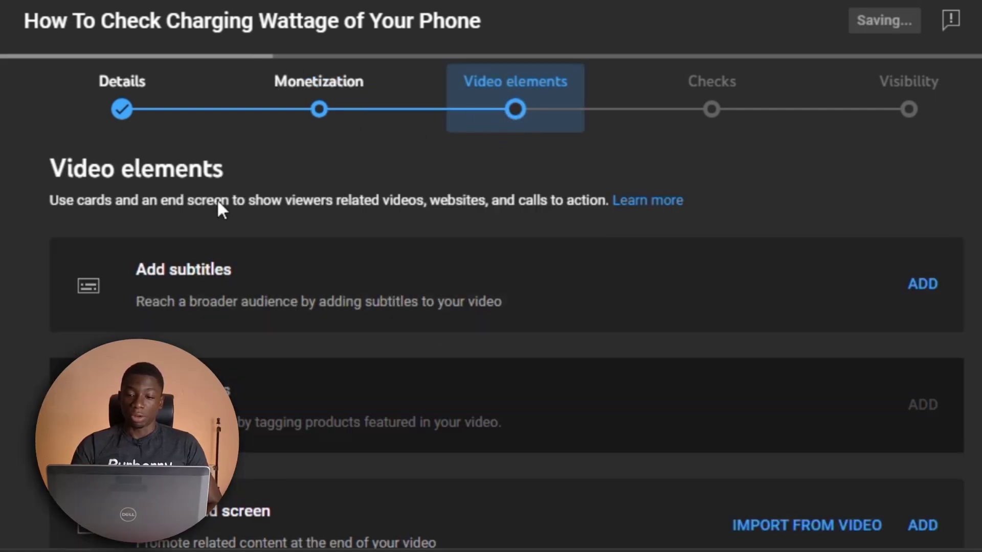
Step: In Video elements, import an end screen from an earlier video
scroll(798, 342, down, 2)
scroll(798, 358, down, 2)
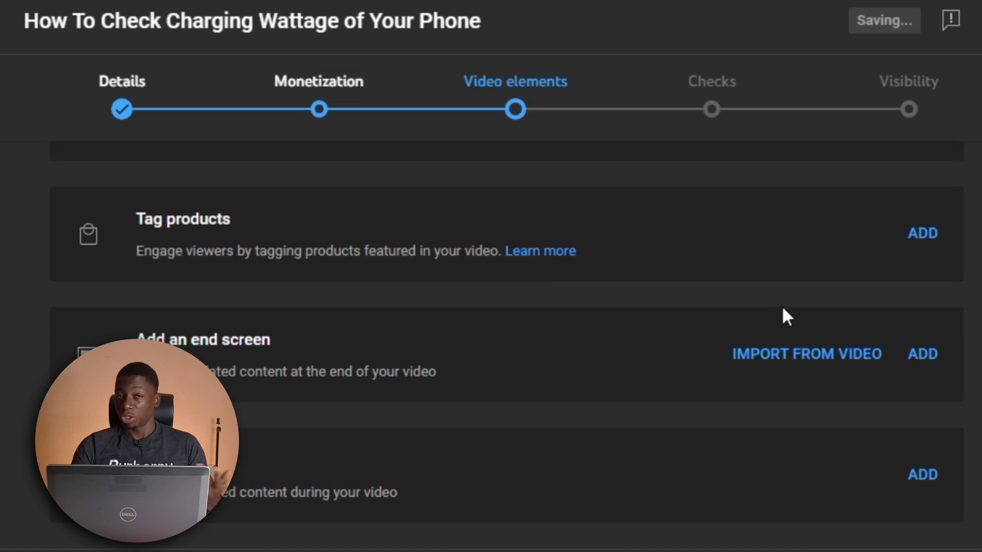
click(778, 369)
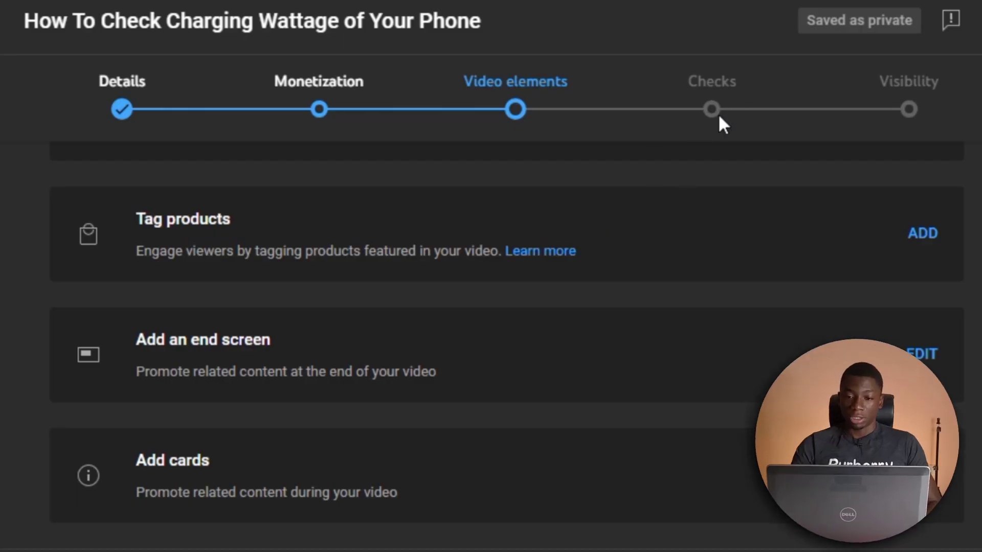
Step: Move past Checks to the Visibility step and scroll to the Schedule option
click(721, 117)
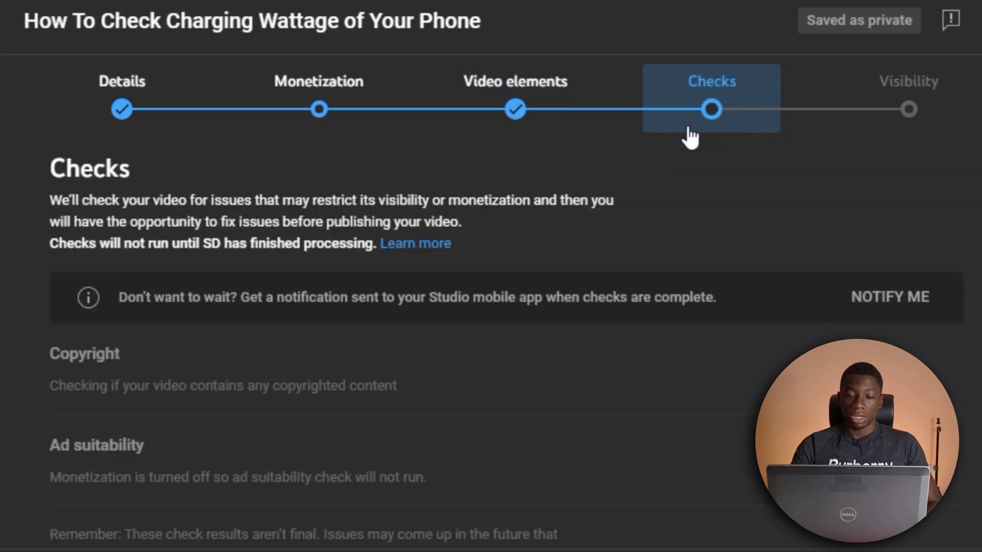
scroll(757, 360, down, 2)
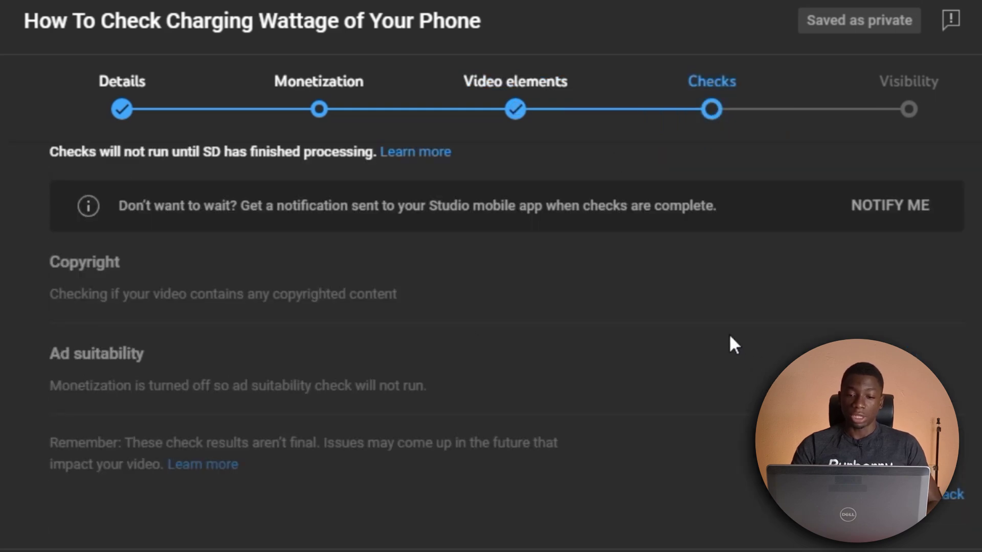
scroll(715, 335, up, 2)
click(913, 119)
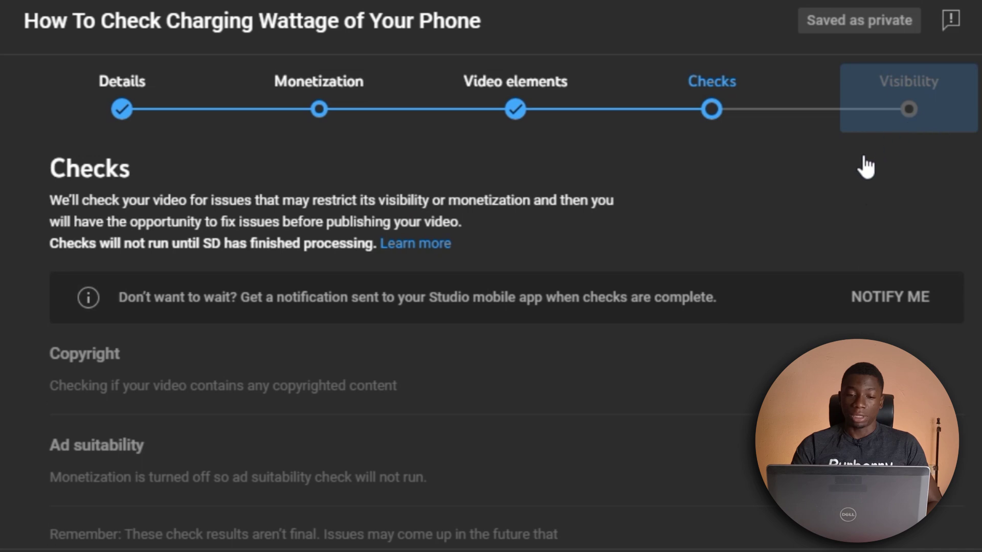
scroll(480, 360, down, 9)
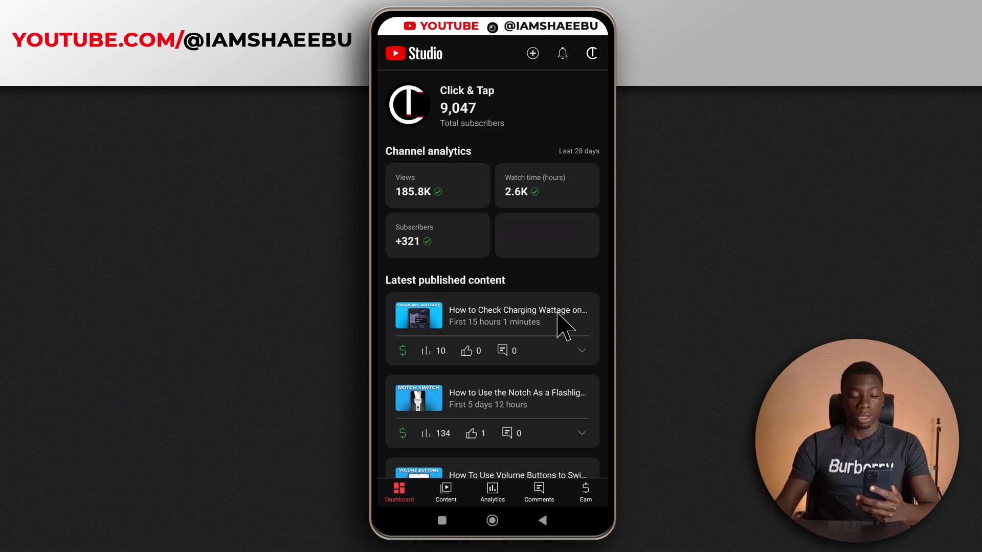
Step: In the mobile app, start uploading the recent video with the CHARGING WATTAGE thumbnail
click(534, 55)
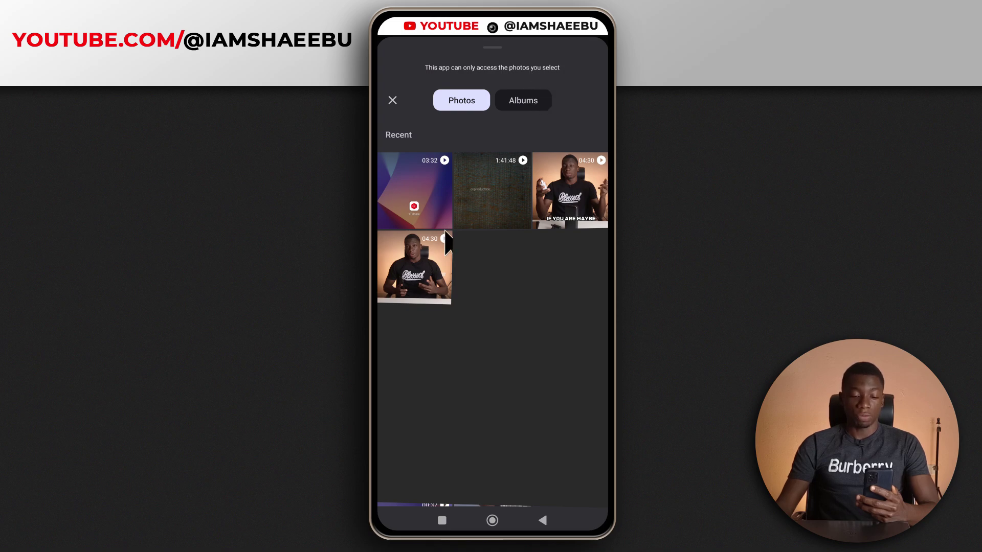
click(428, 271)
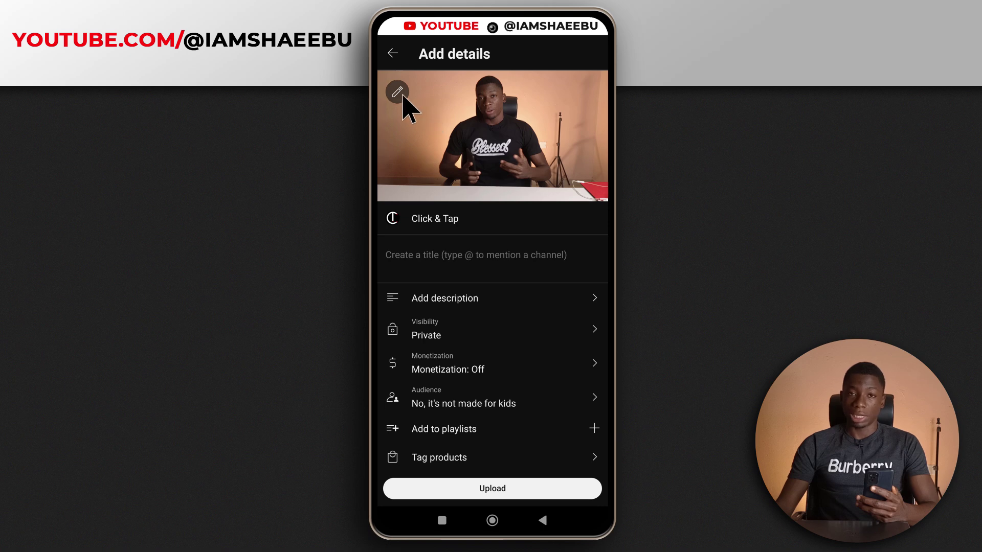
click(398, 93)
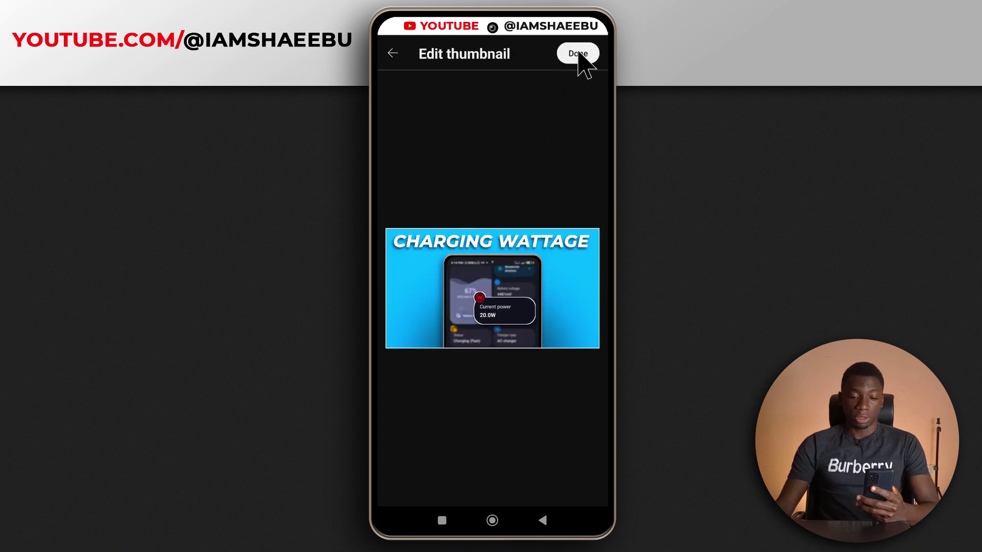
click(577, 56)
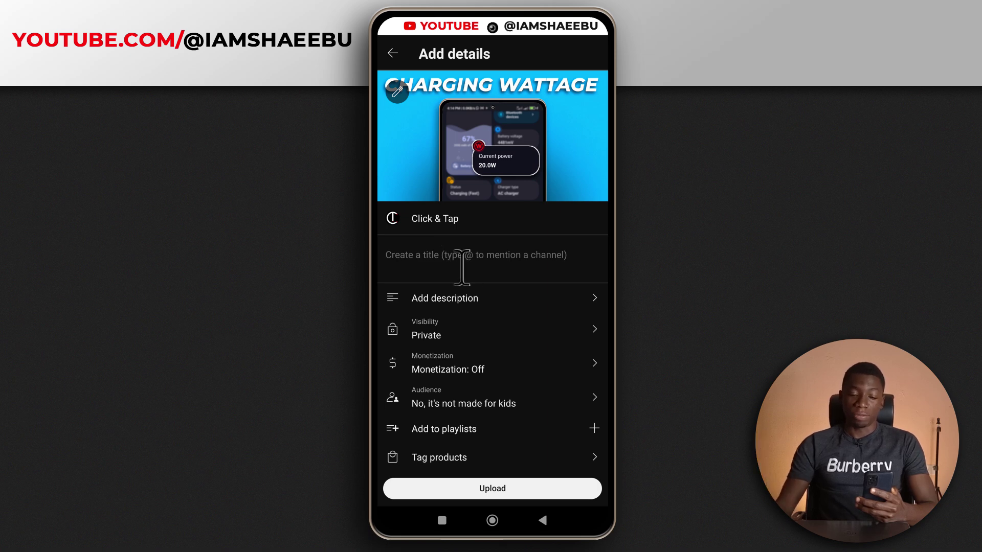
click(463, 259)
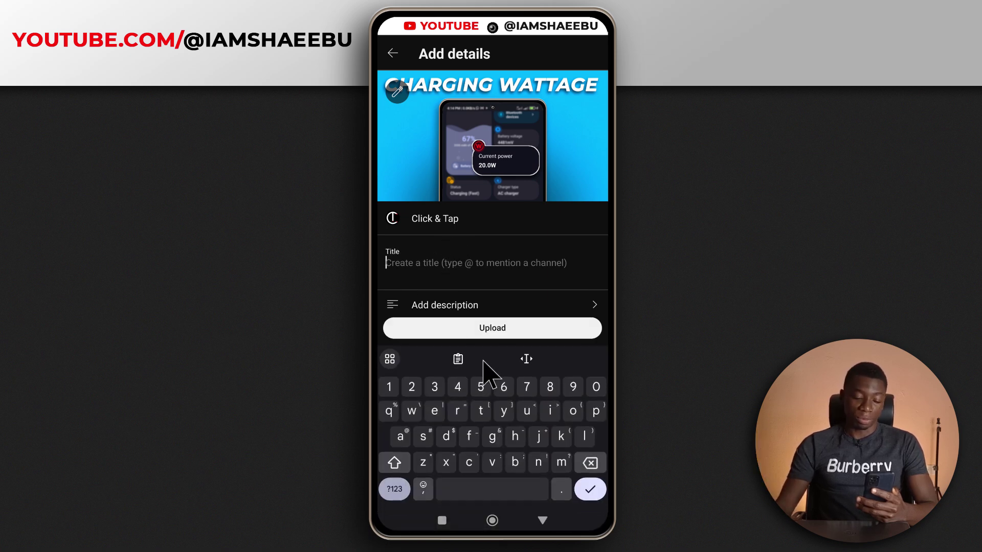
key(Escape)
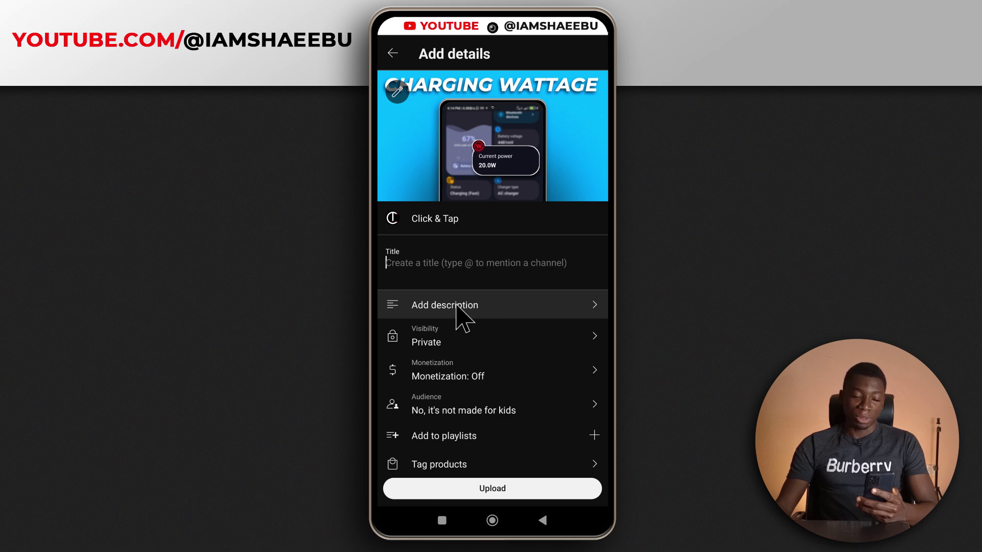
click(463, 307)
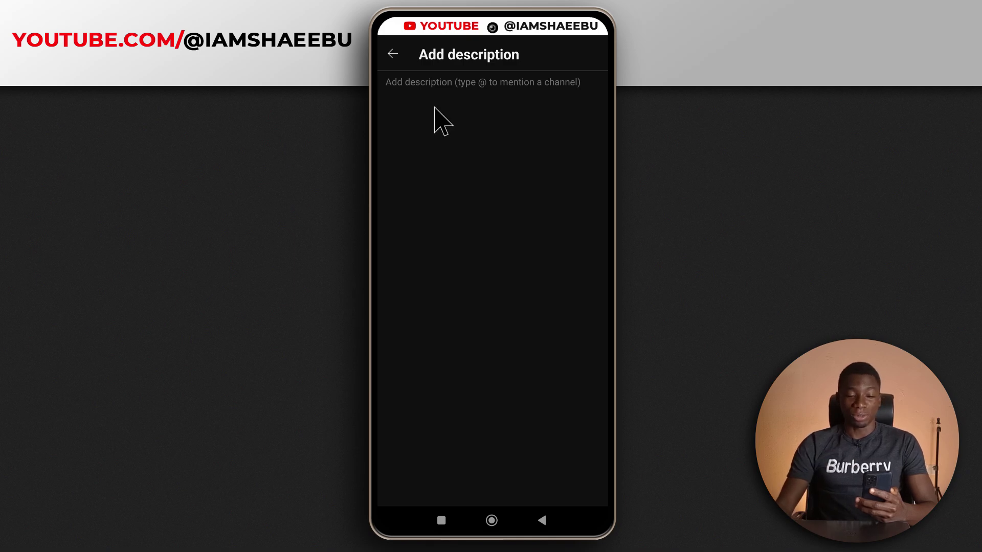
click(392, 54)
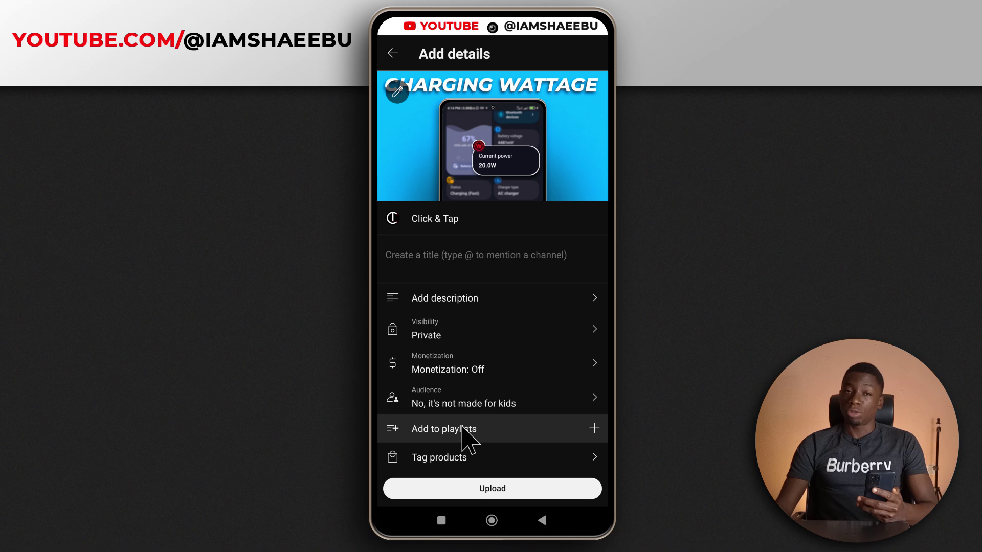
Step: Turn comments On with comment moderation set to Strict in the mobile upload form
scroll(463, 427, down, 2)
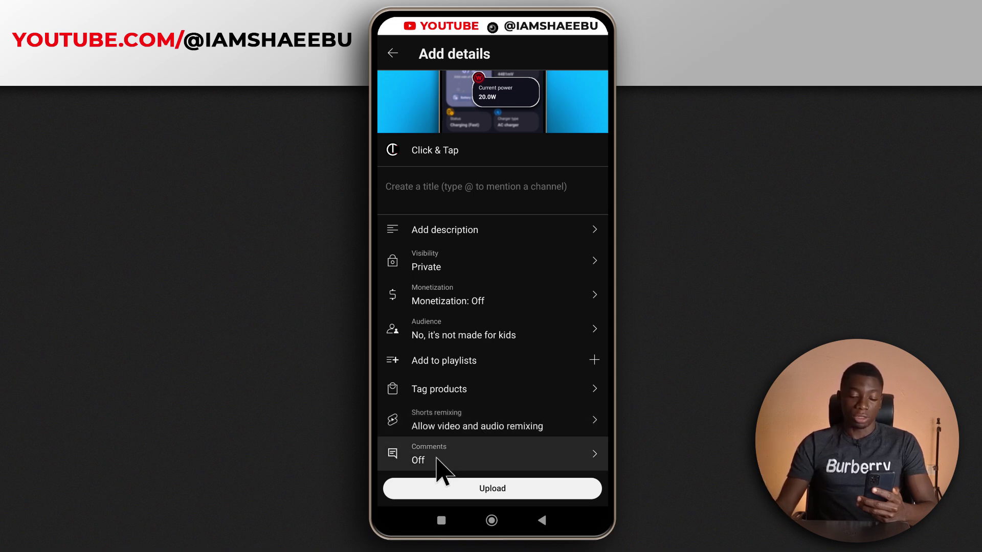
click(463, 457)
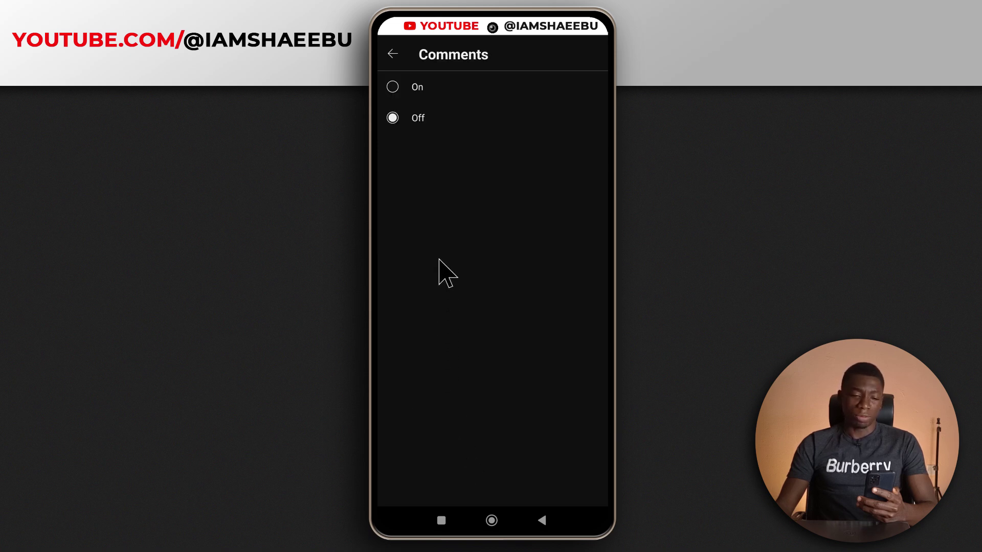
click(393, 88)
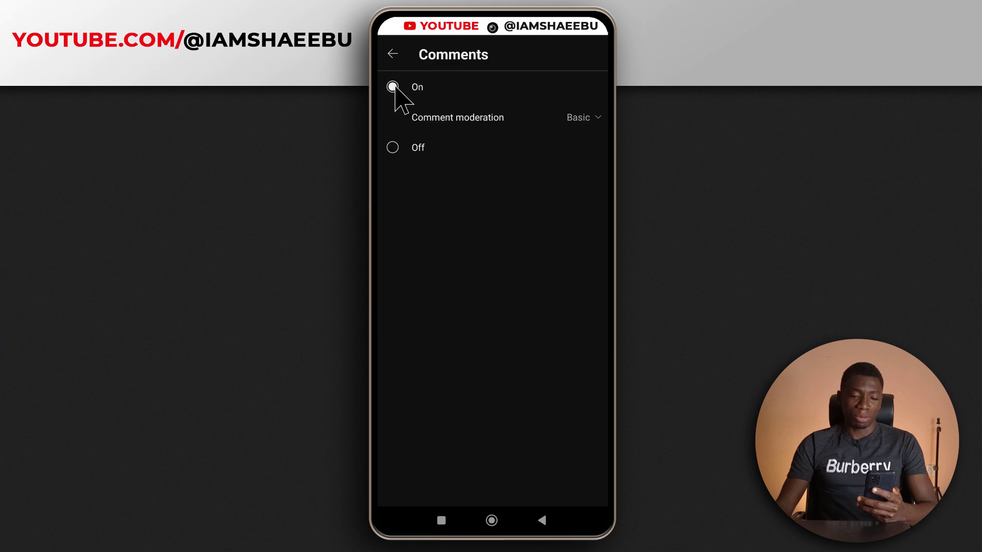
click(555, 117)
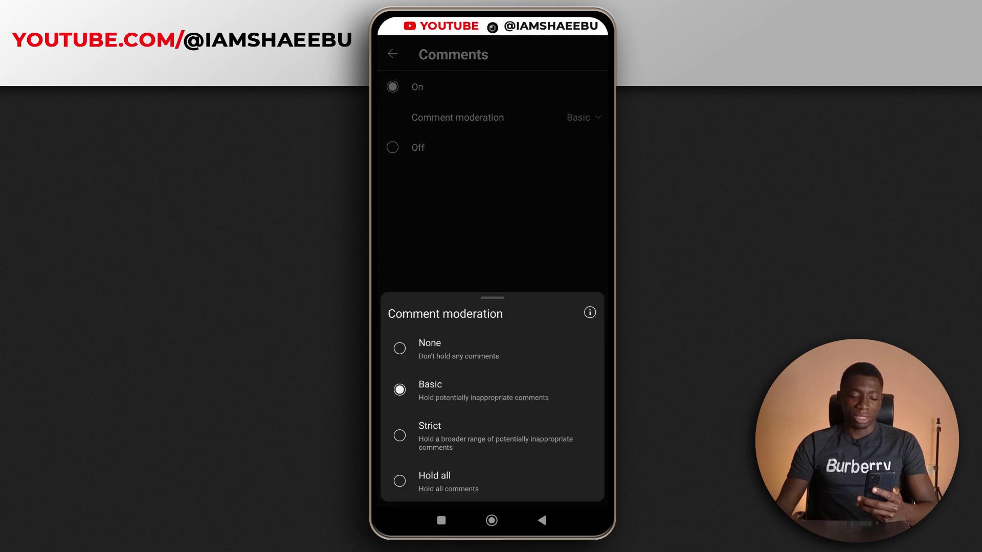
click(452, 443)
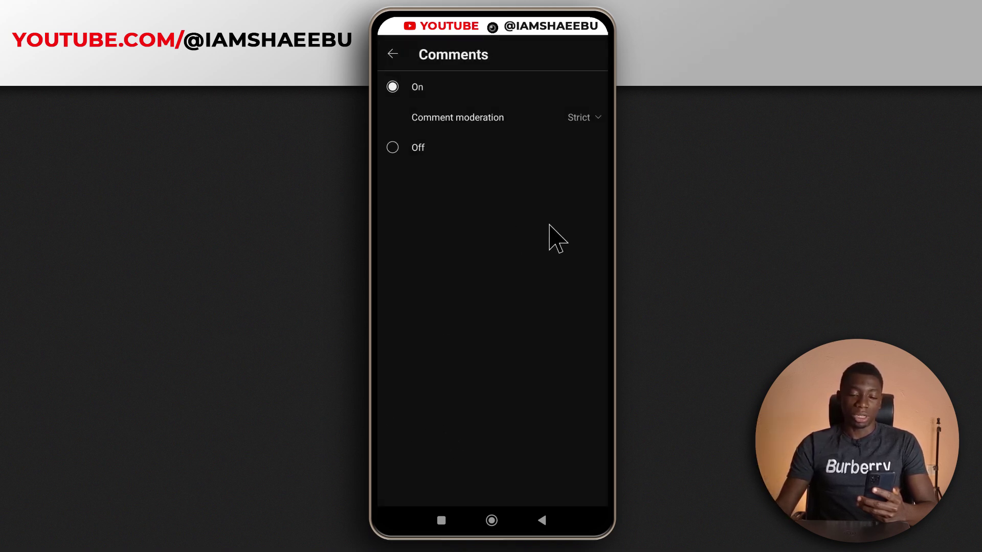
click(394, 54)
scroll(433, 457, down, 2)
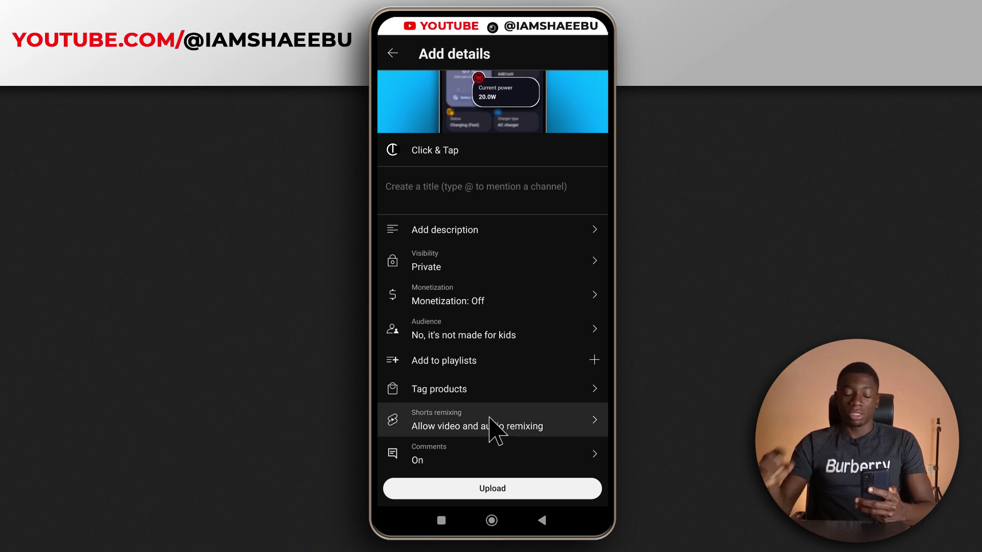
scroll(490, 431, up, 2)
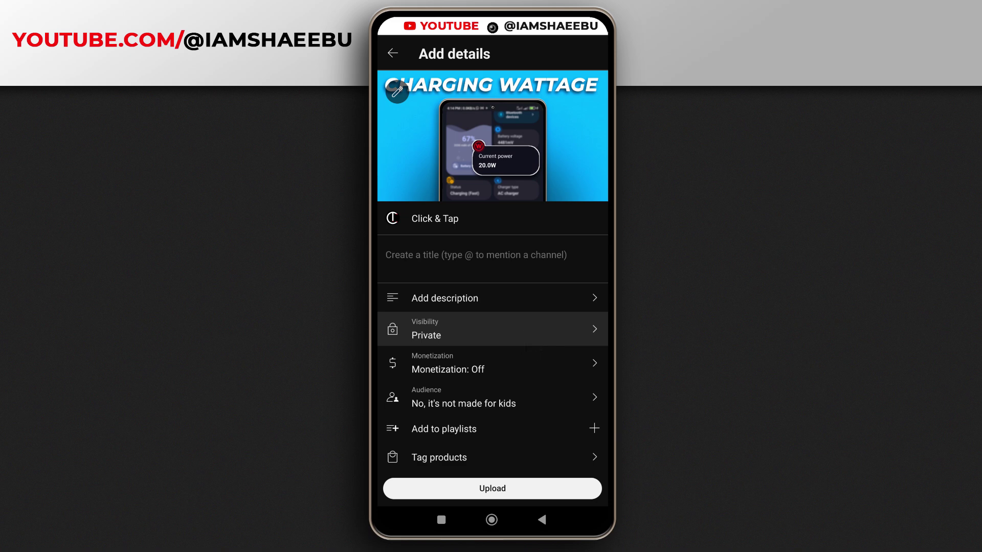
scroll(491, 344, down, 2)
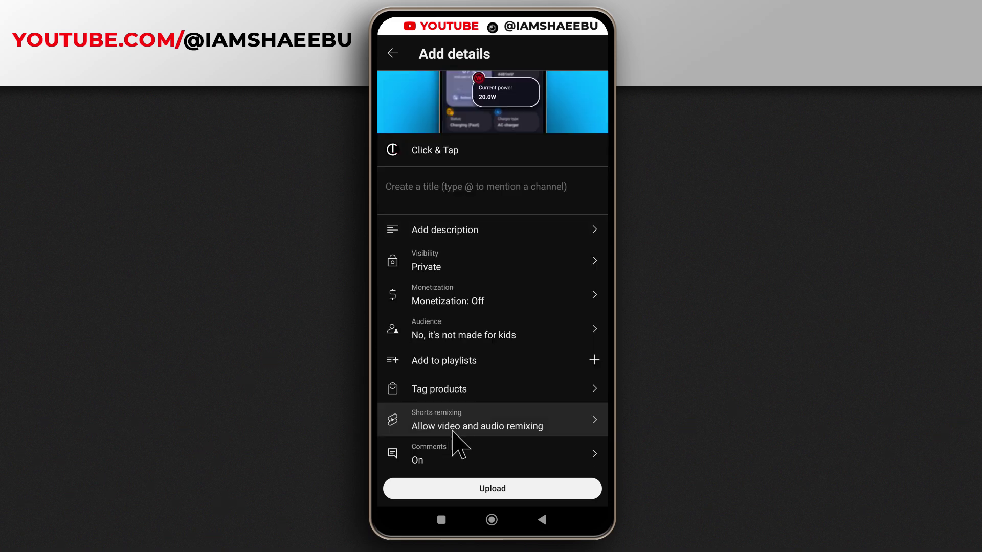